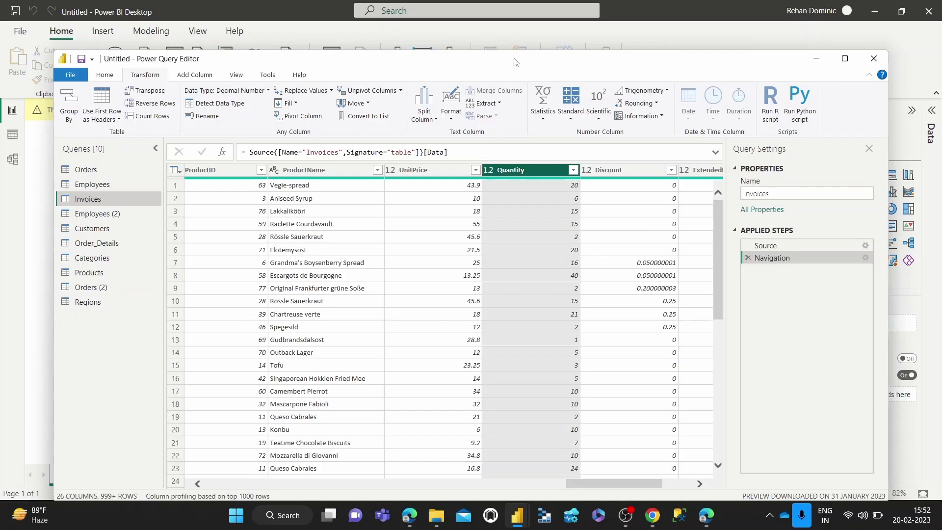
# - Start a Standard > Subtract operation on the Invoices Quantity column with value 1
pyautogui.moveTo(514, 62); pyautogui.dragTo(522, 50)
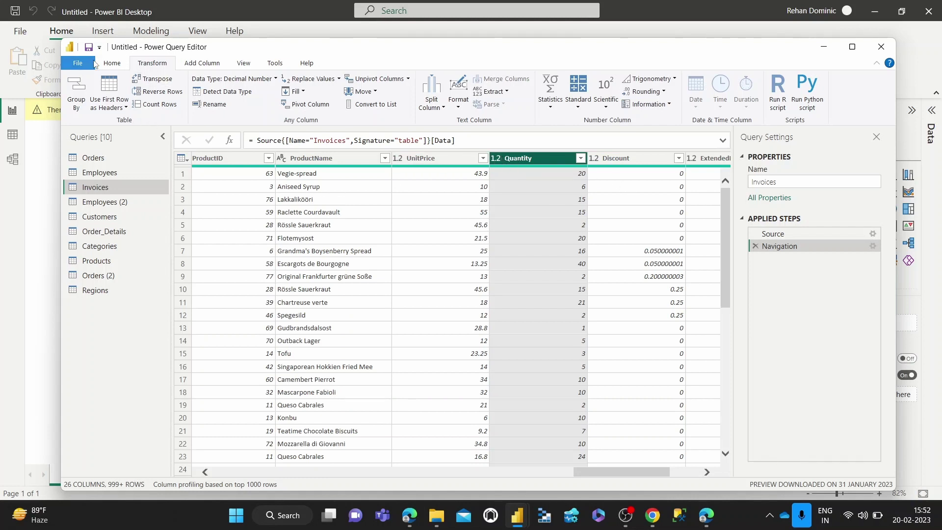
pyautogui.click(115, 63)
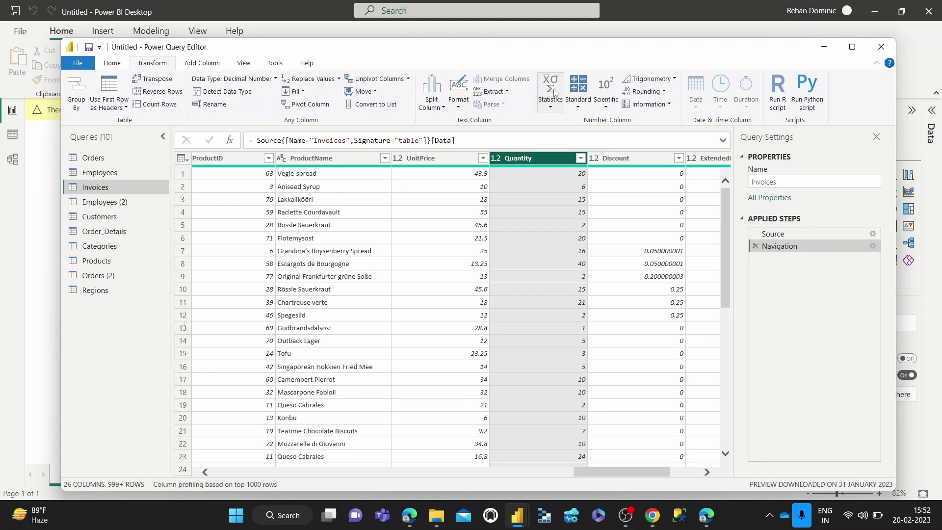
pyautogui.click(581, 94)
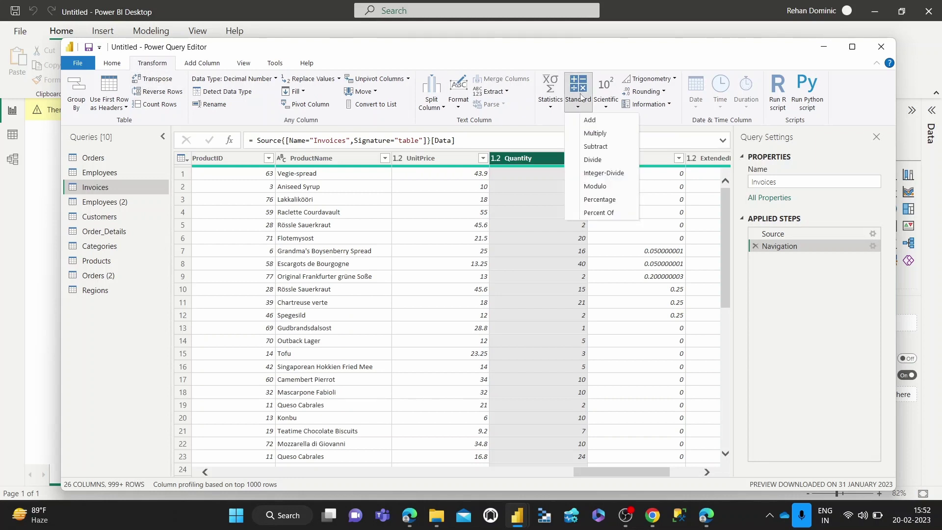
pyautogui.click(621, 149)
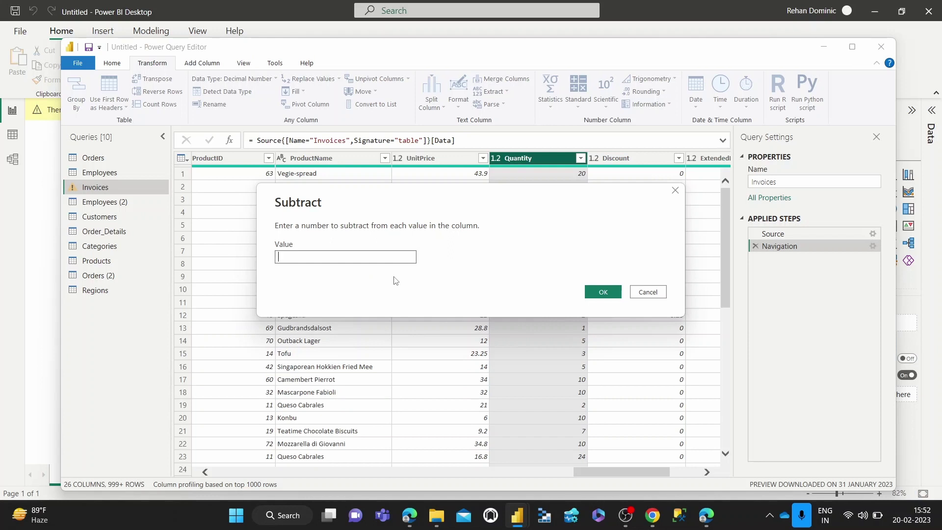
pyautogui.write('1')
# - Apply the Subtract dialog so each Invoices Quantity value drops by 1
pyautogui.click(602, 292)
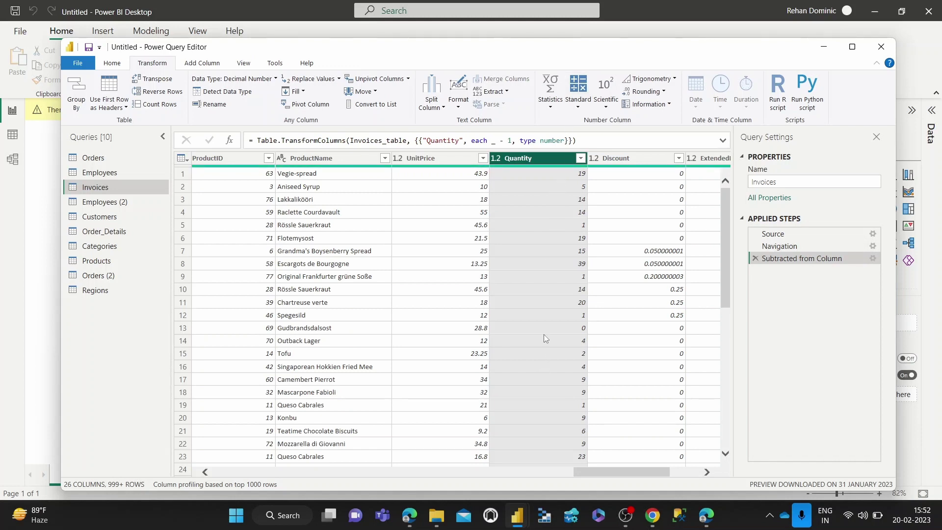
pyautogui.scroll(-5, 544, 322)
pyautogui.scroll(-5, 545, 319)
pyautogui.scroll(-5, 545, 319)
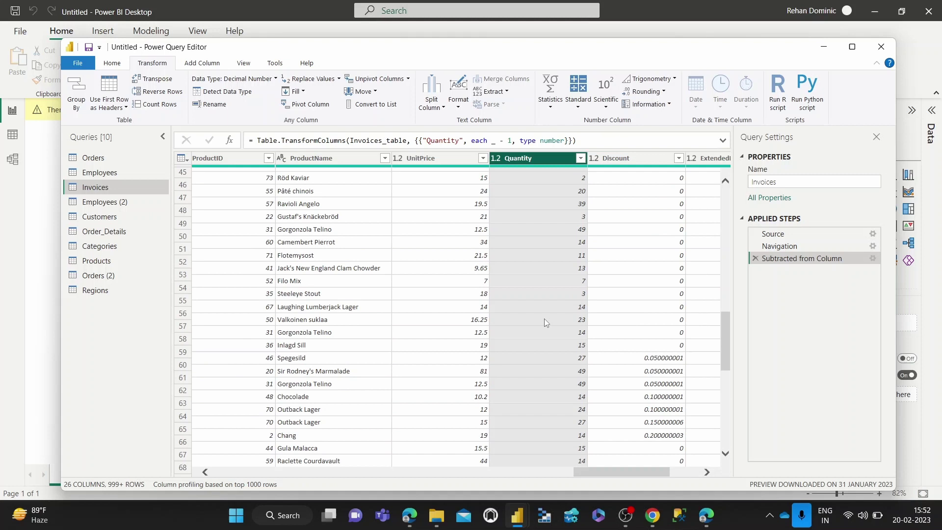
pyautogui.scroll(-3, 544, 319)
pyautogui.scroll(7, 545, 319)
pyautogui.scroll(11, 544, 319)
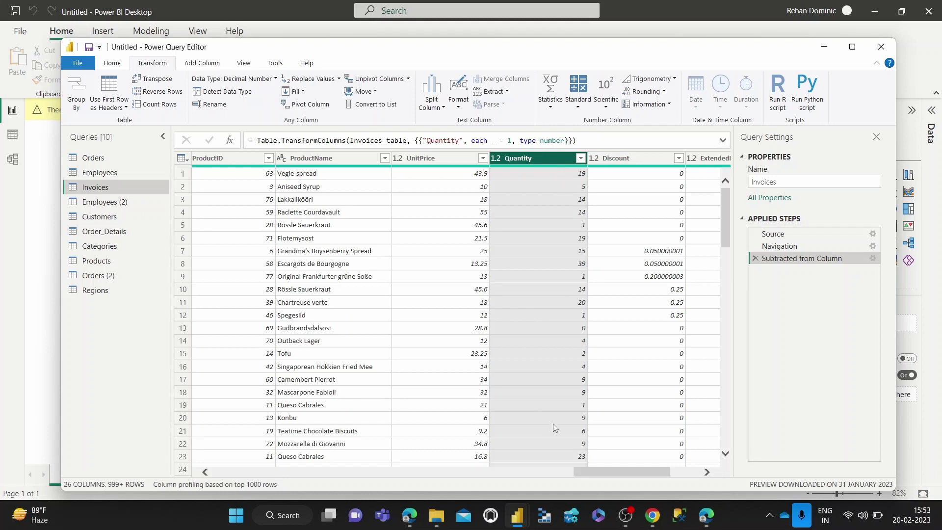
pyautogui.click(579, 106)
pyautogui.click(572, 53)
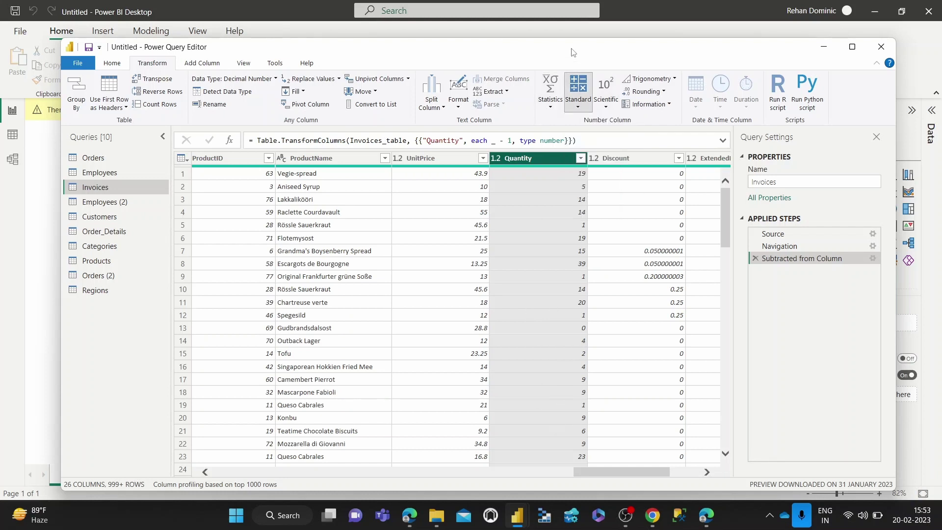